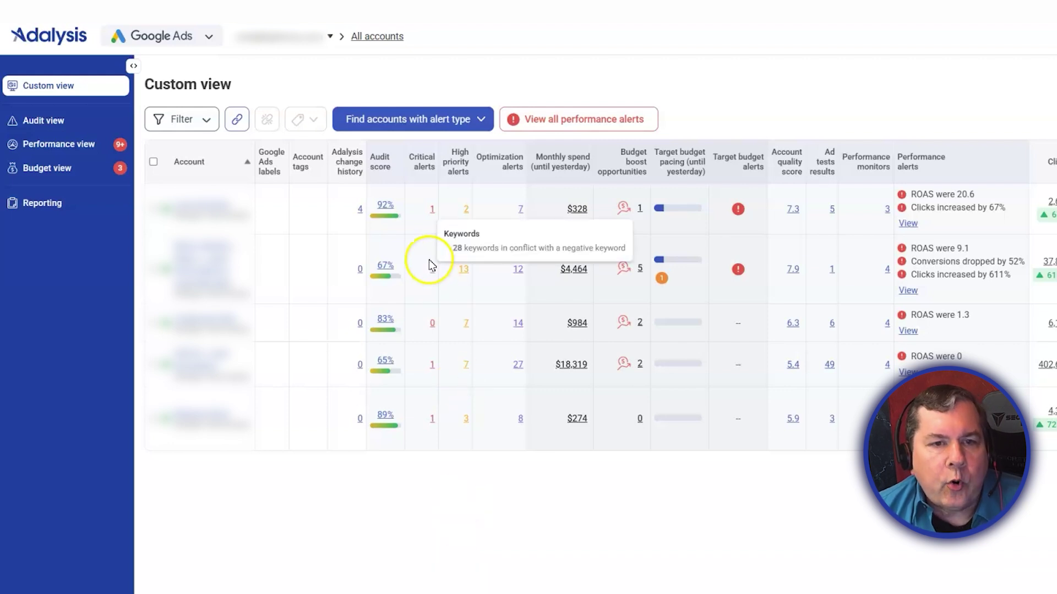
Review the keywords in conflict with a negative keyword alert in the Keywords audit group, select all its rows, and close it.
mouse_move(433, 214)
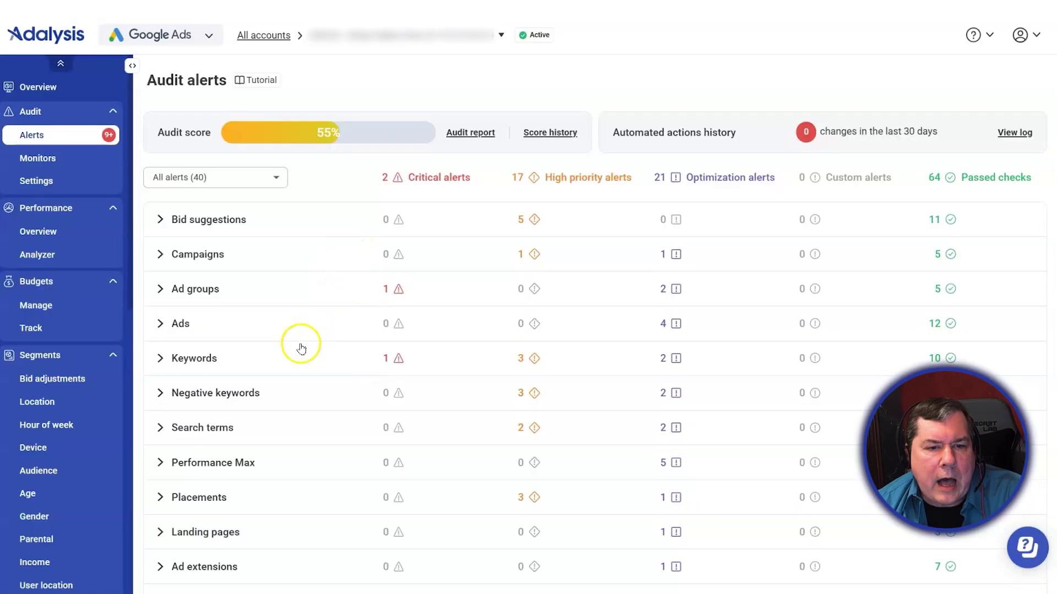
left_click(293, 352)
left_click(292, 386)
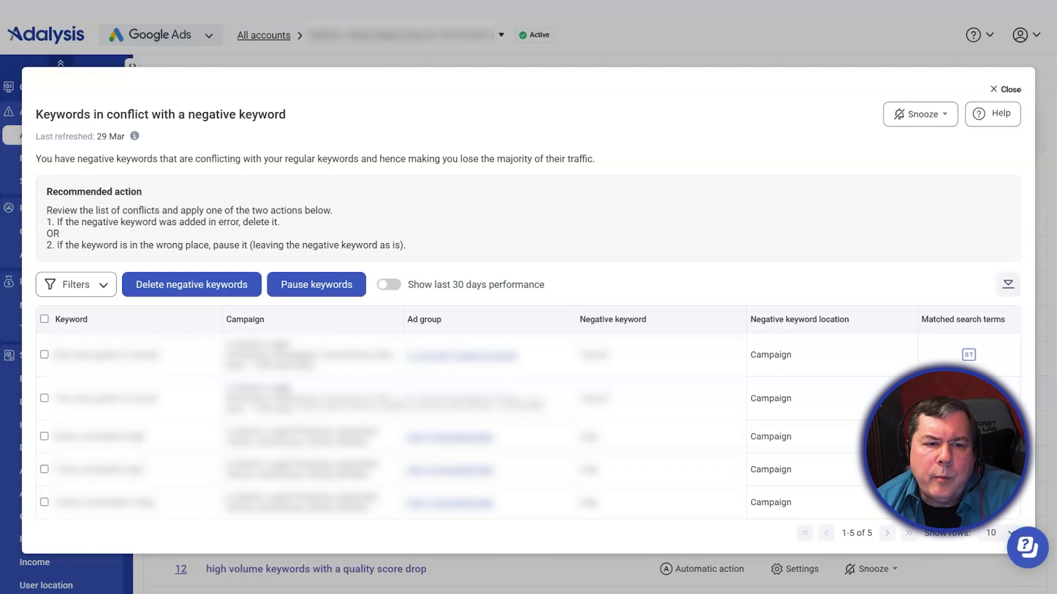
left_click(44, 321)
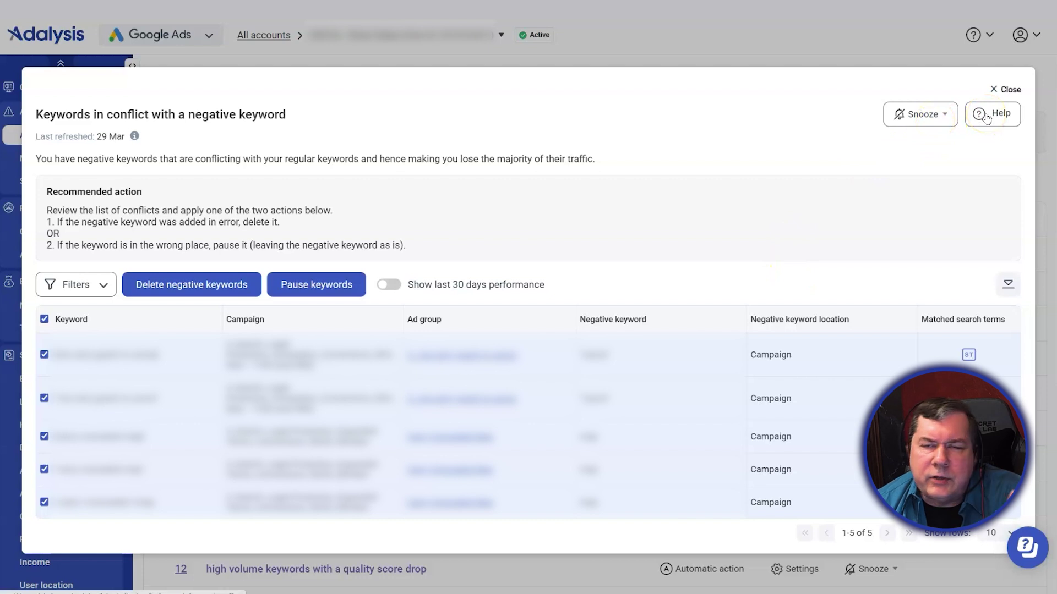
left_click(781, 58)
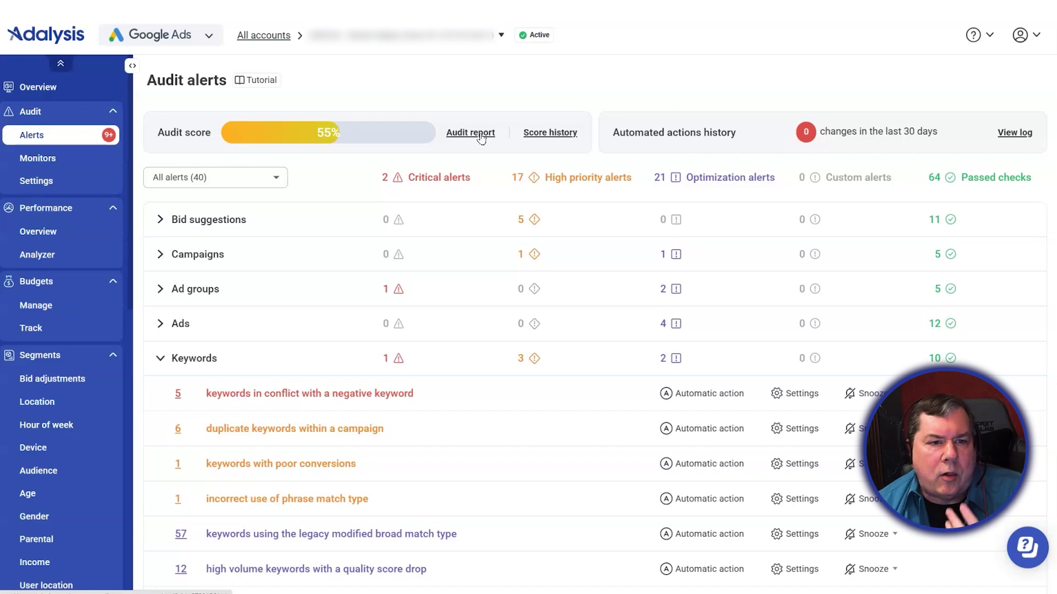
Start a new performance monitor that compares Conversions between two date ranges and close it without saving.
left_click(65, 157)
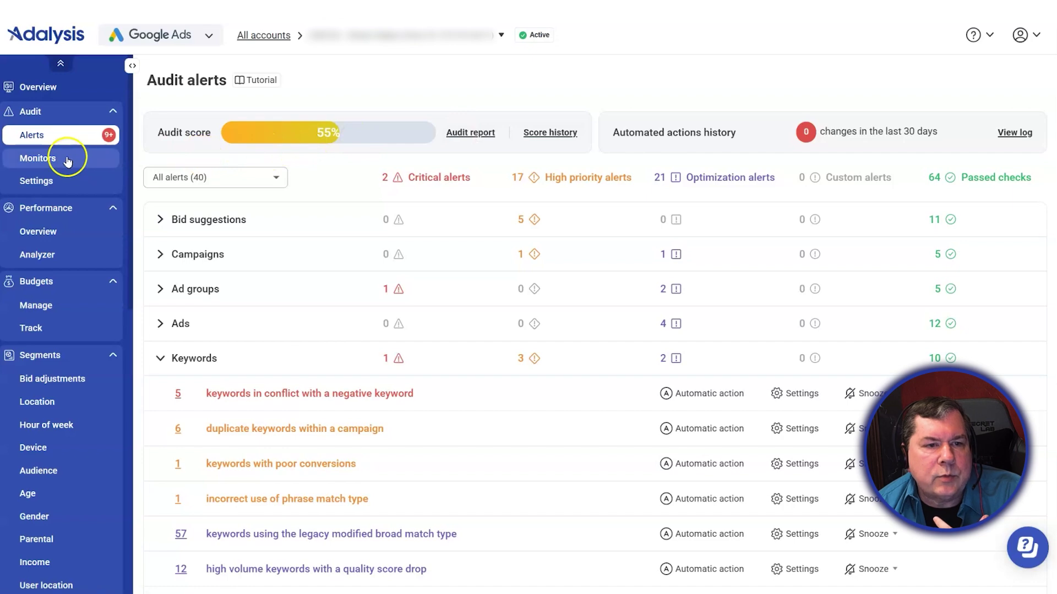
left_click(942, 223)
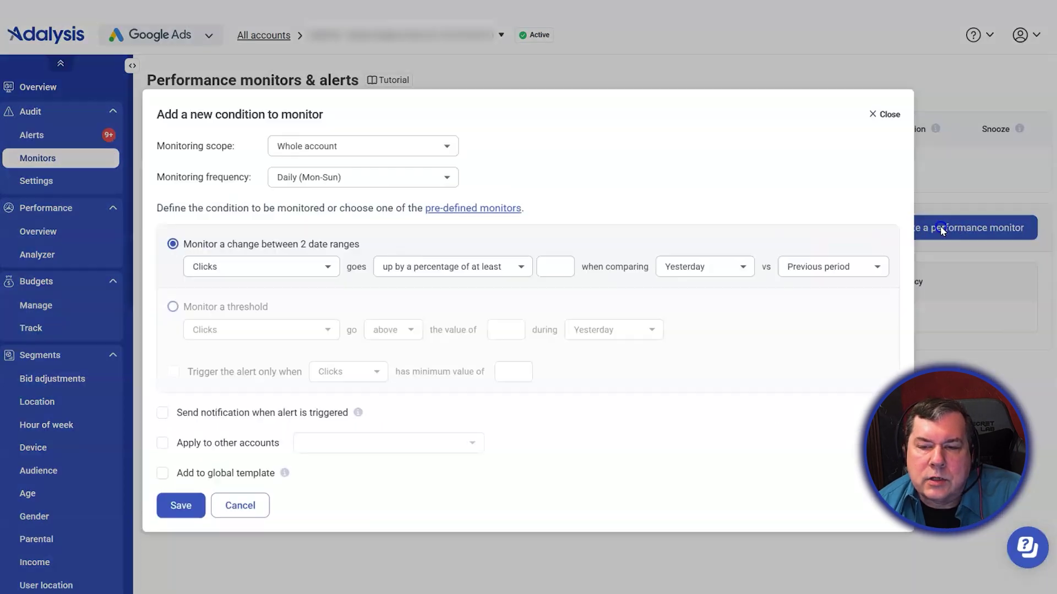
left_click(291, 265)
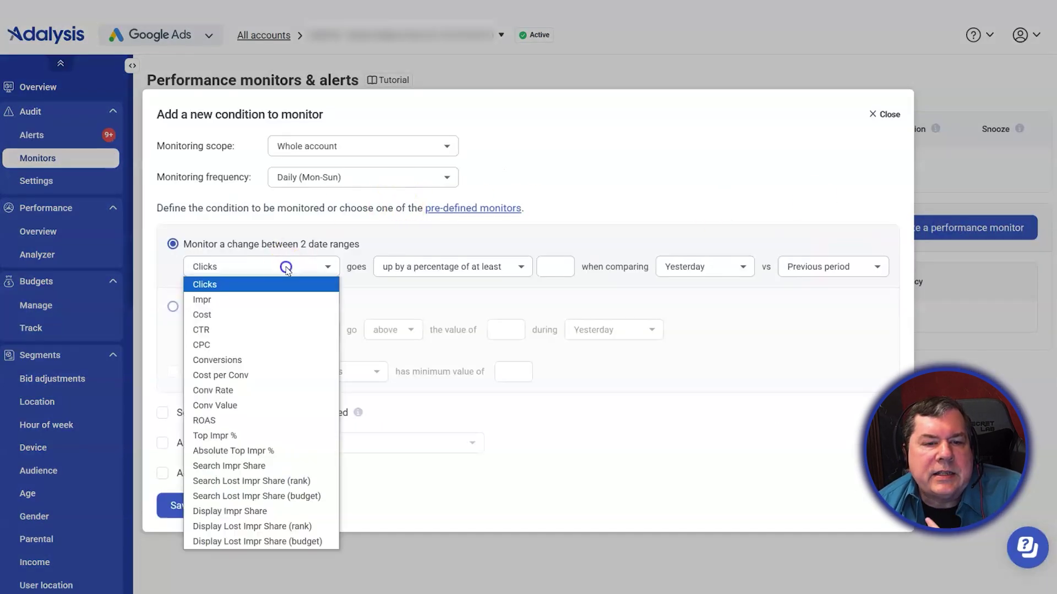
left_click(261, 357)
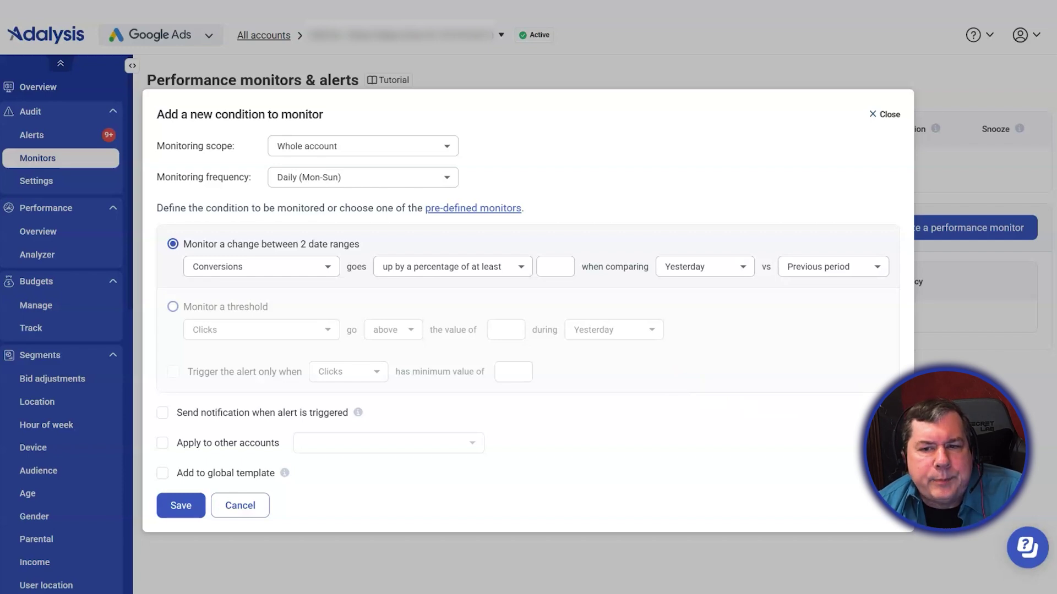
key("Escape")
Compare Search campaign performance for the last 90 days against the previous period in the Performance analyzer.
left_click(66, 255)
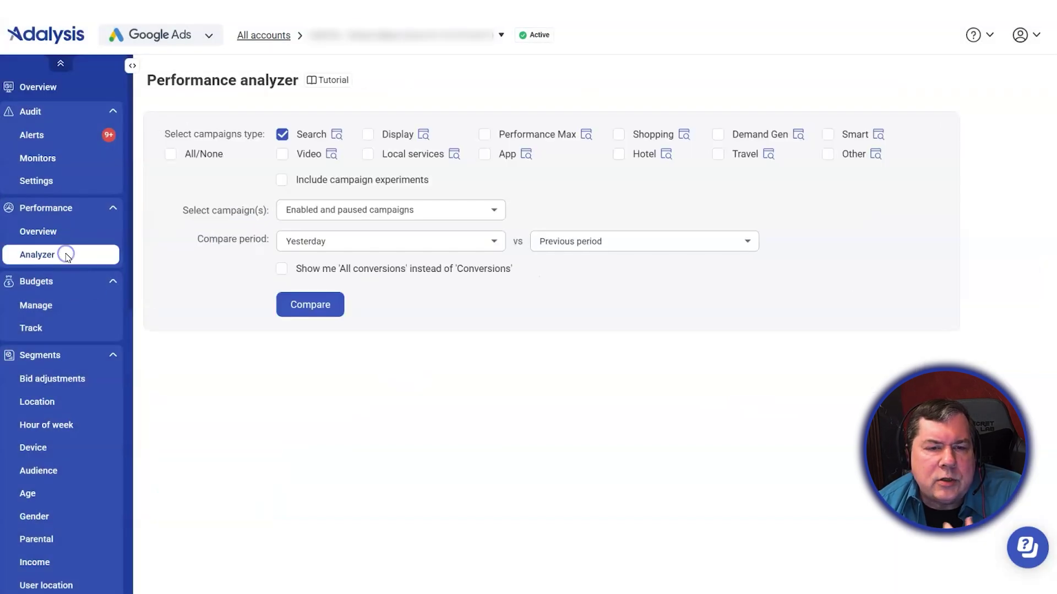
left_click(303, 242)
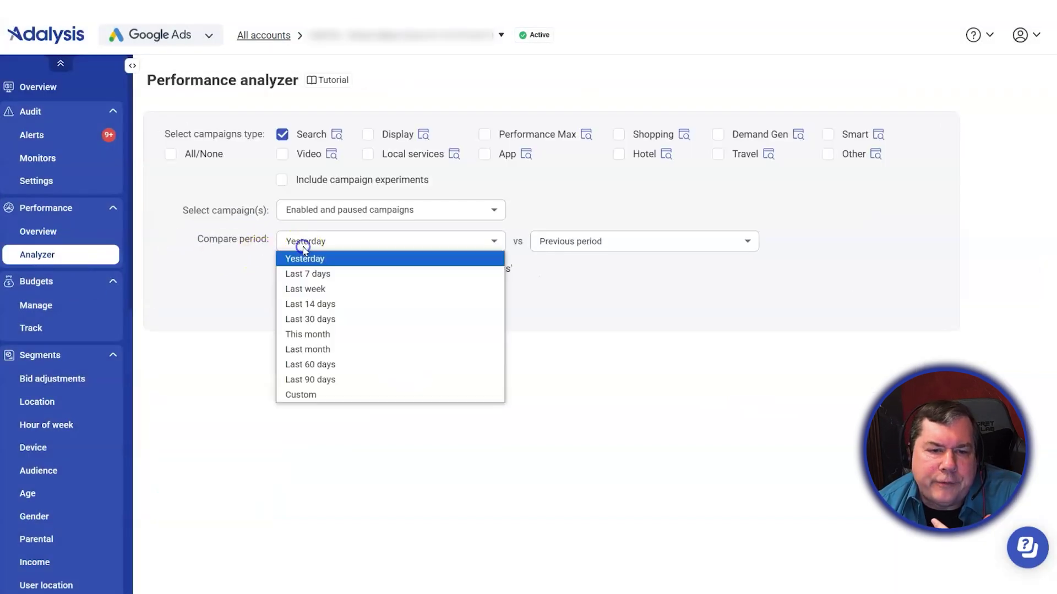
left_click(329, 379)
left_click(306, 304)
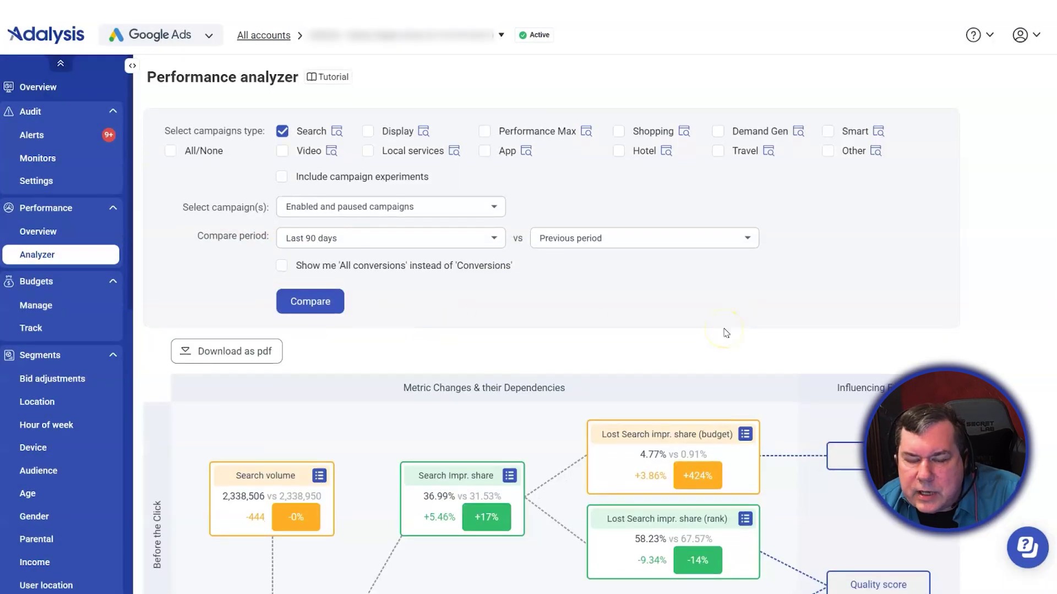
View the per-campaign breakdown of conversion value sorted by absolute change, and close it.
scroll(725, 333, "down", 10)
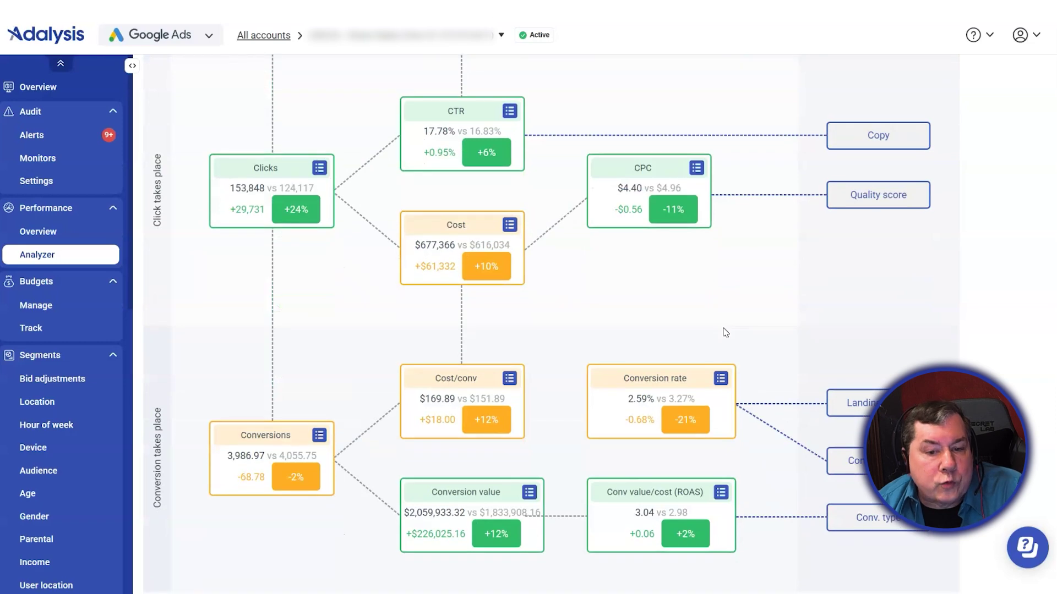
left_click(528, 492)
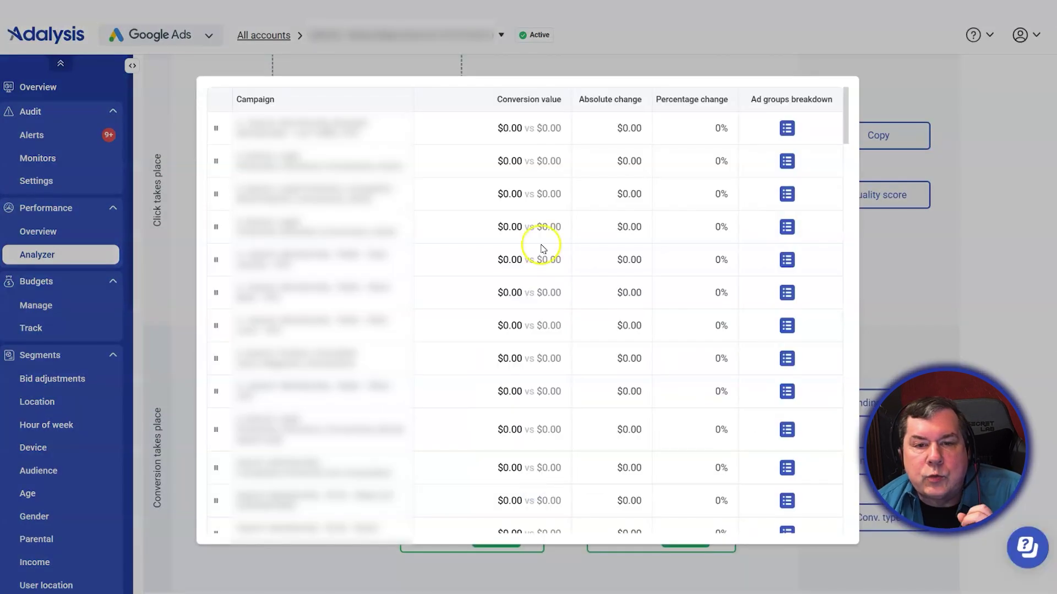
left_click(594, 105)
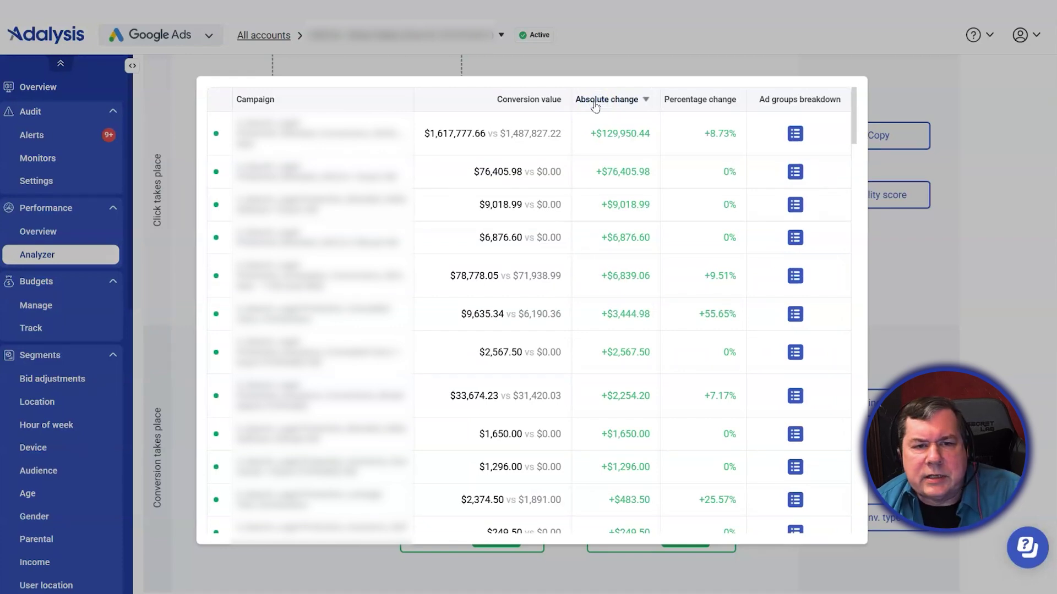
left_click(616, 72)
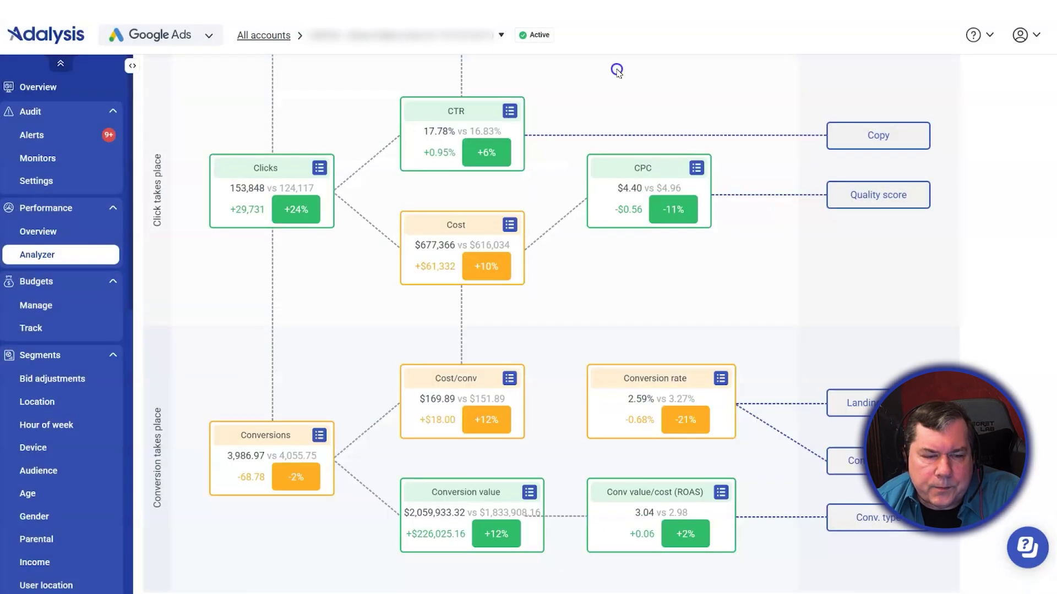
Look over the account's target budget pacing and the bid adjustments set for each campaign.
left_click(27, 329)
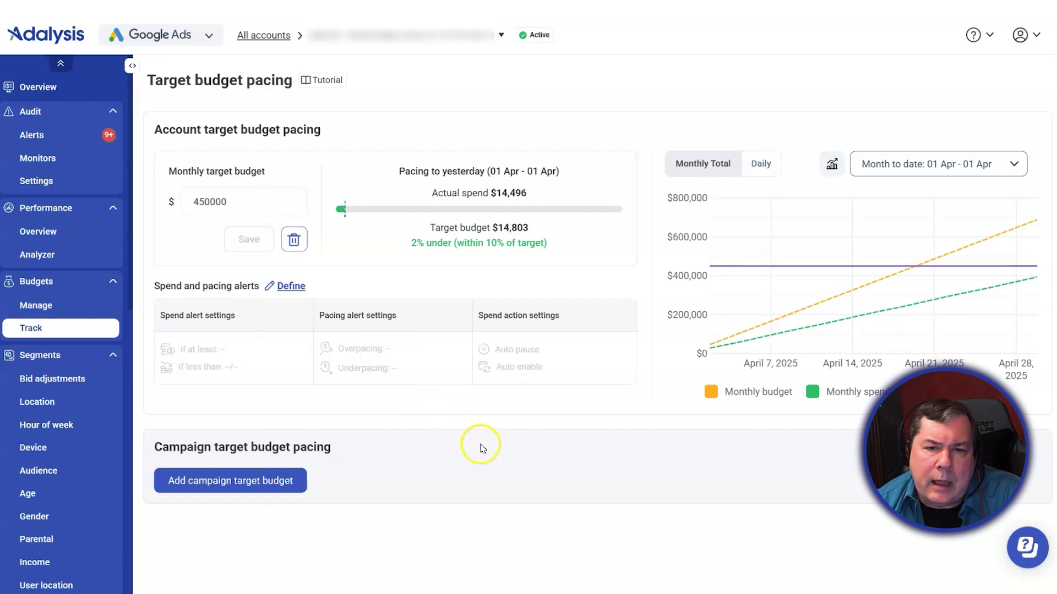
left_click(69, 311)
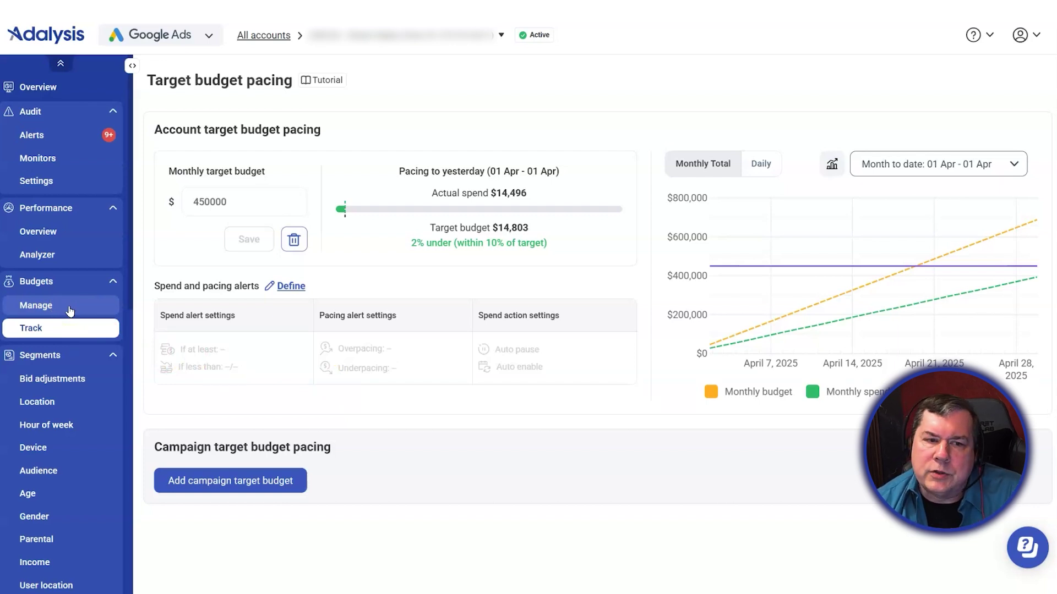
left_click(64, 379)
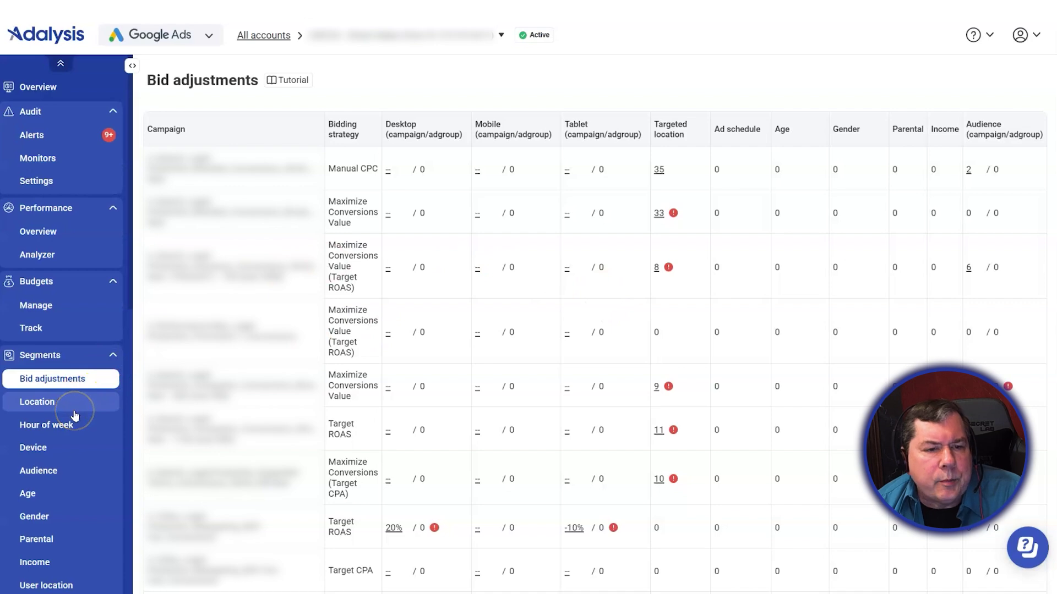
Review the recommended device bid adjustments at campaign level together with their suggestion settings, and close them.
left_click(65, 444)
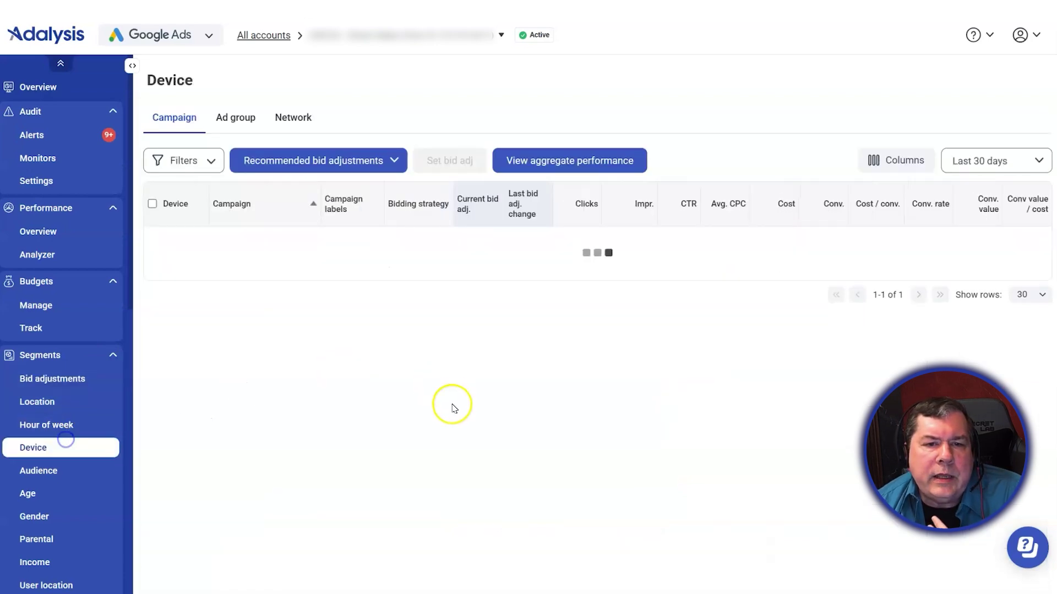
left_click(370, 160)
left_click(290, 194)
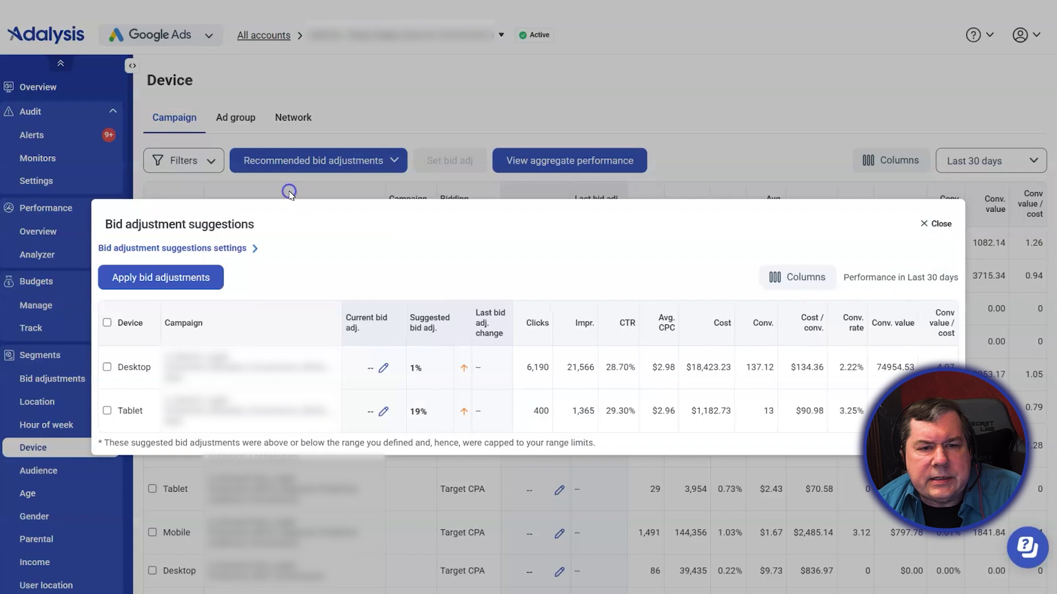
left_click(225, 248)
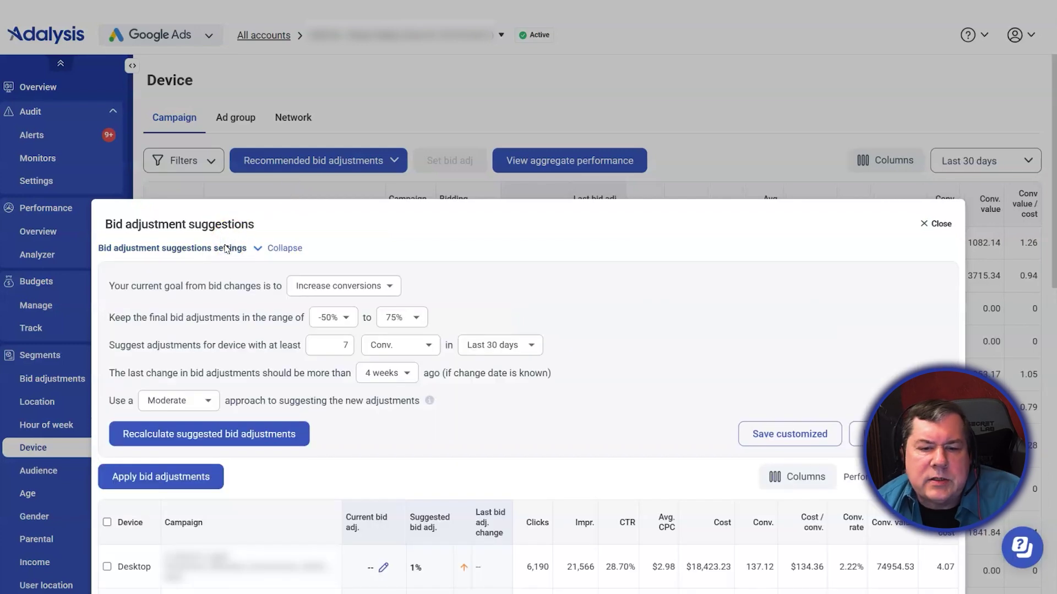
scroll(628, 343, "down", 1)
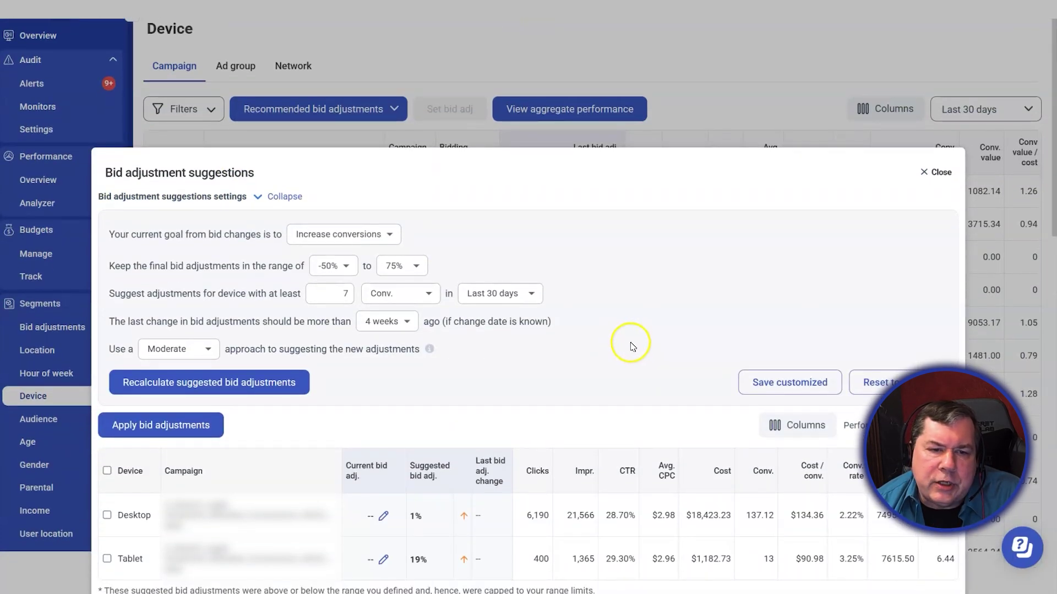
left_click(493, 471)
left_click(743, 136)
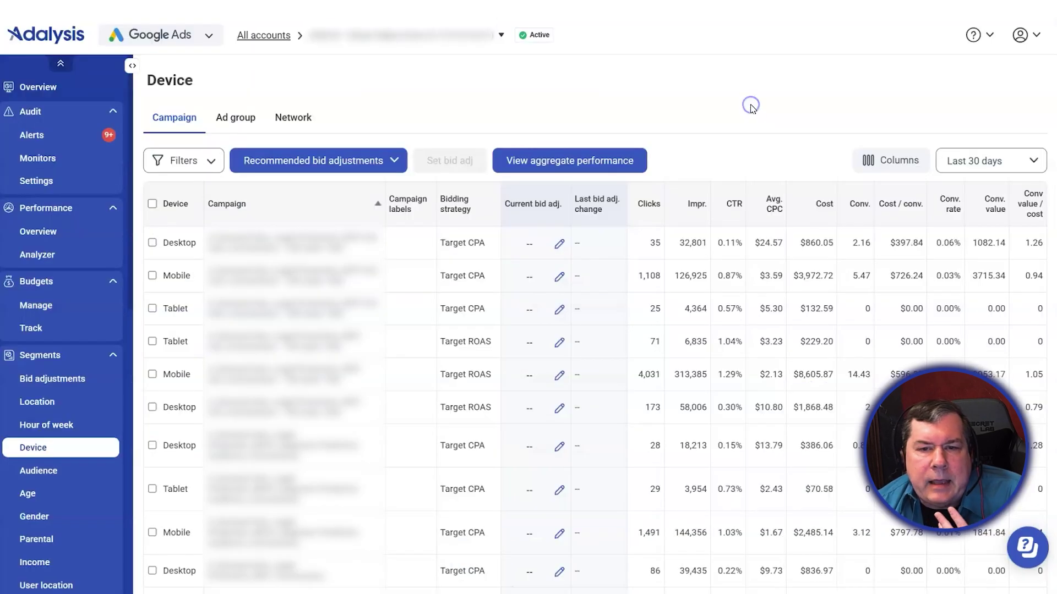
Sort the device table by last bid adjustment change and show the change details for the first Tablet row.
left_click(602, 208)
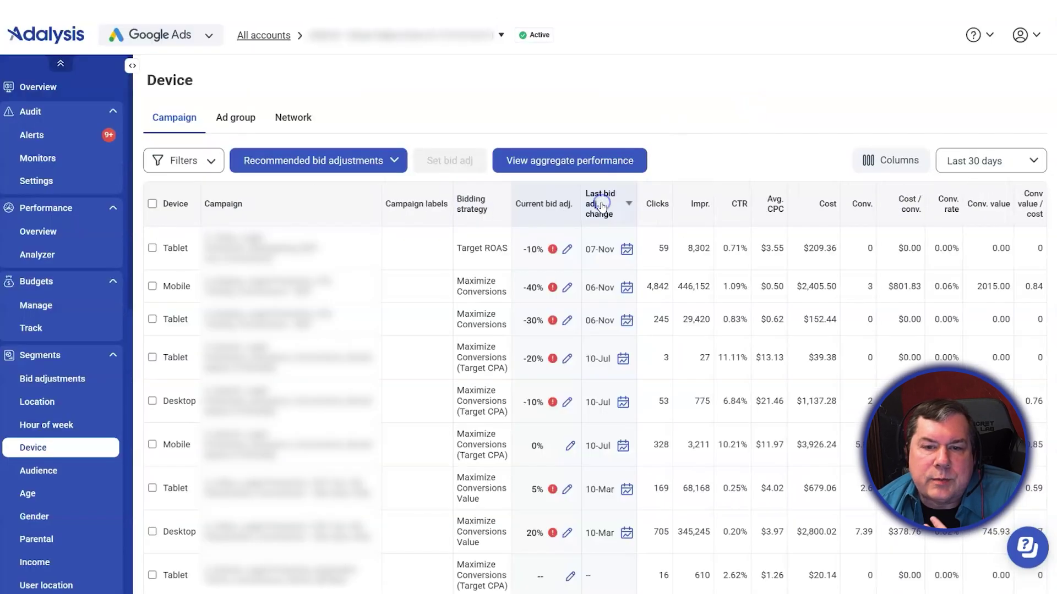
left_click(626, 251)
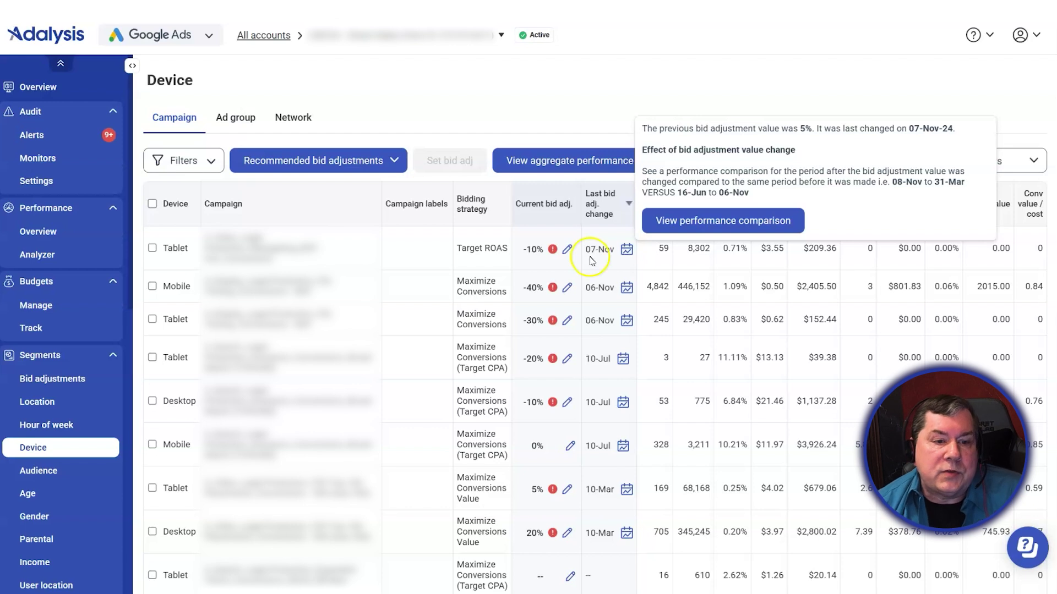
Sort the automated single ad group text ad tests by clicks and open the results of the fifth test.
left_click(72, 357)
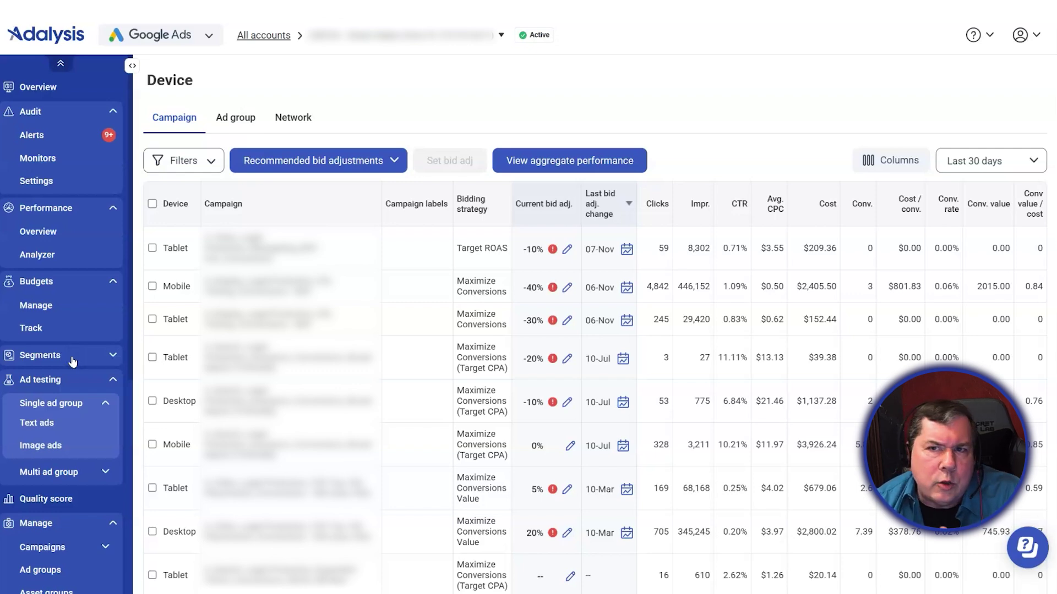
left_click(54, 424)
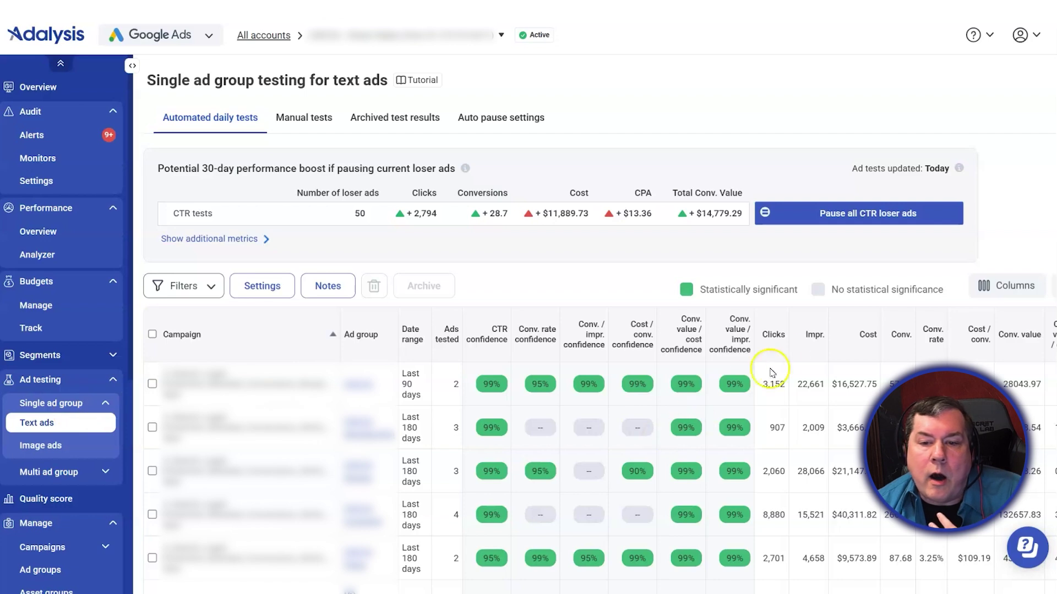
left_click(781, 341)
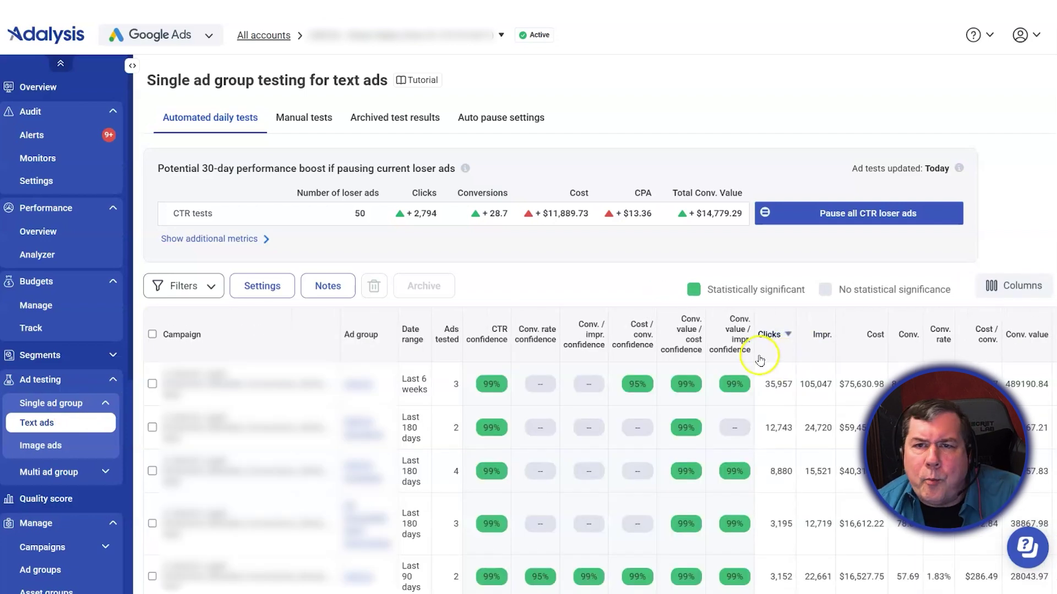
scroll(784, 383, "down", 1)
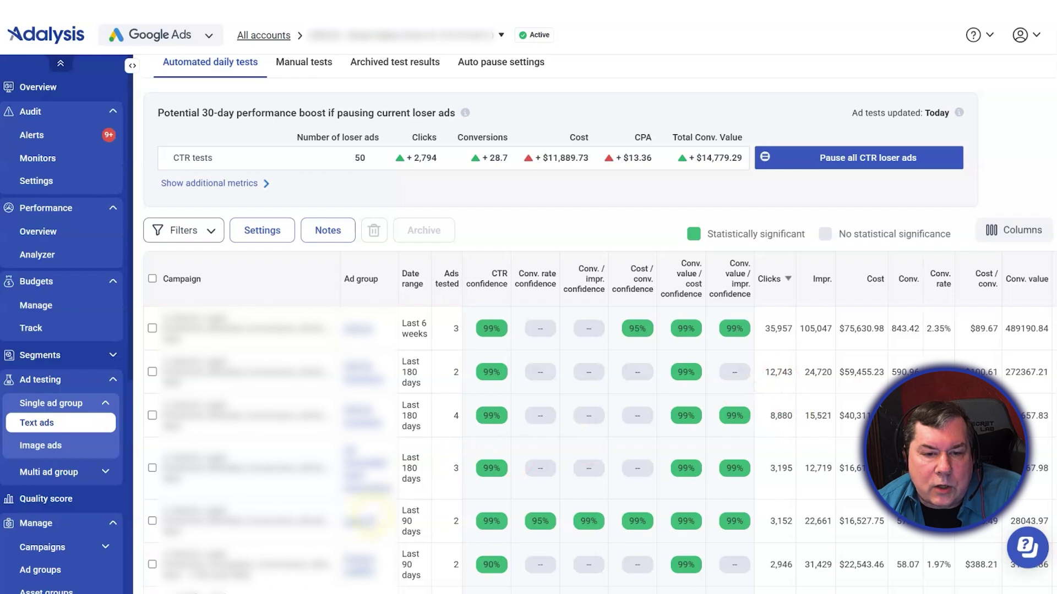
left_click(359, 519)
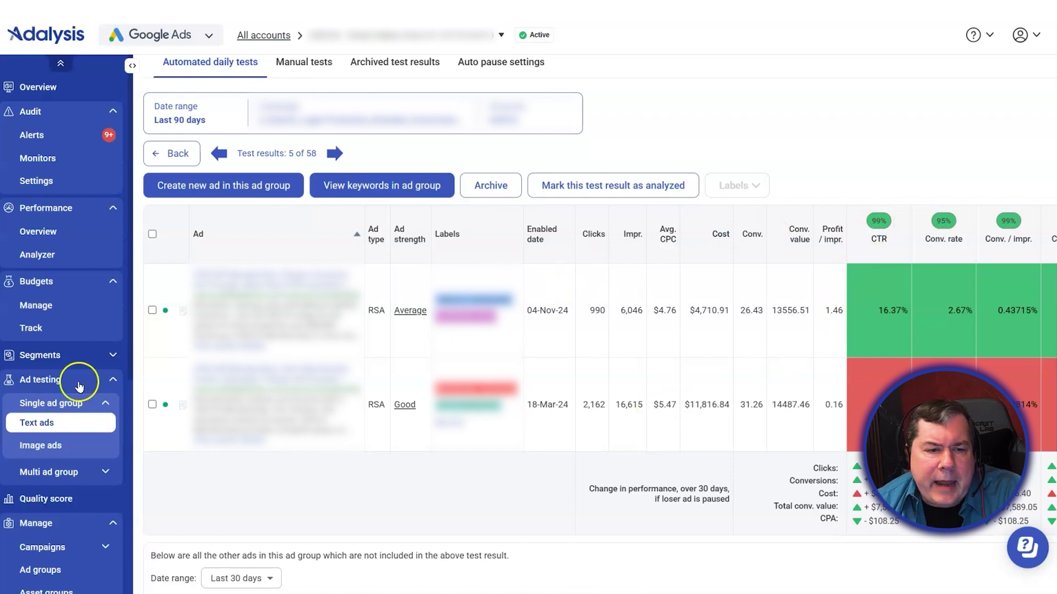
Select all text ads on the page of the ad management list and show the Manage ads tool options.
scroll(55, 550, "down", 2)
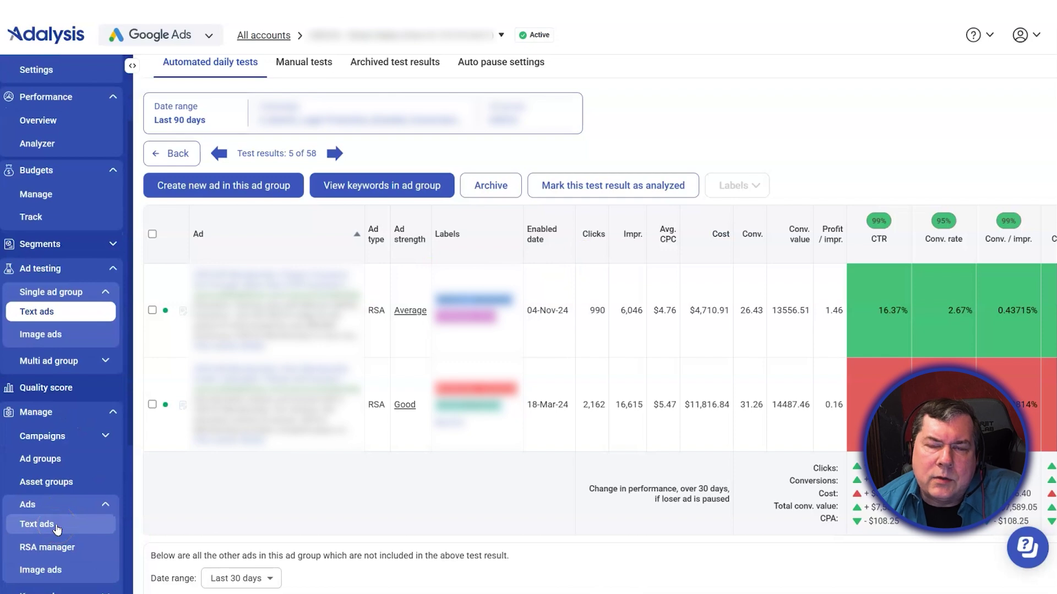
left_click(57, 529)
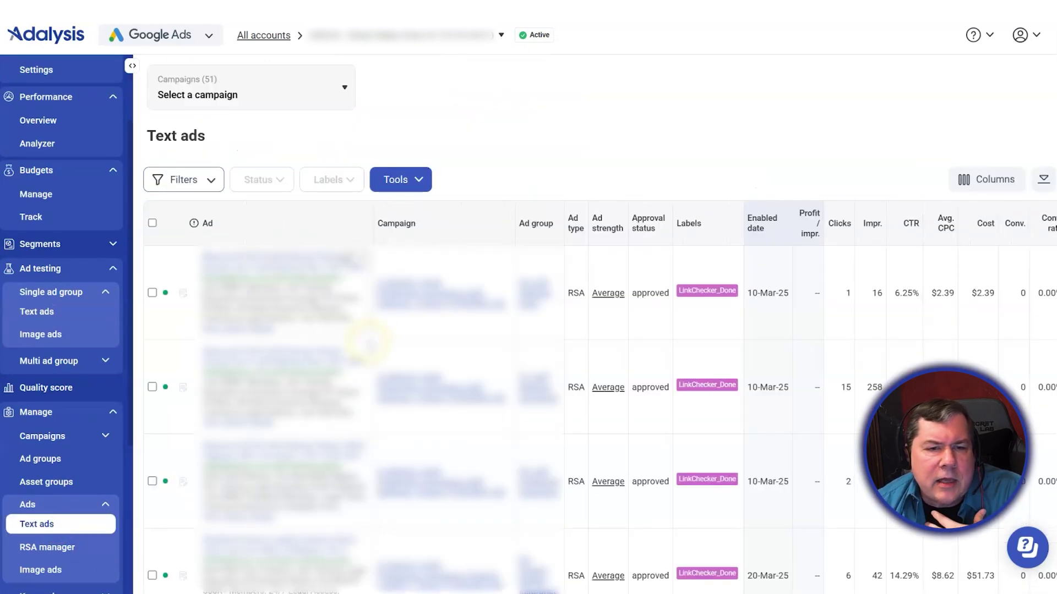
left_click(152, 223)
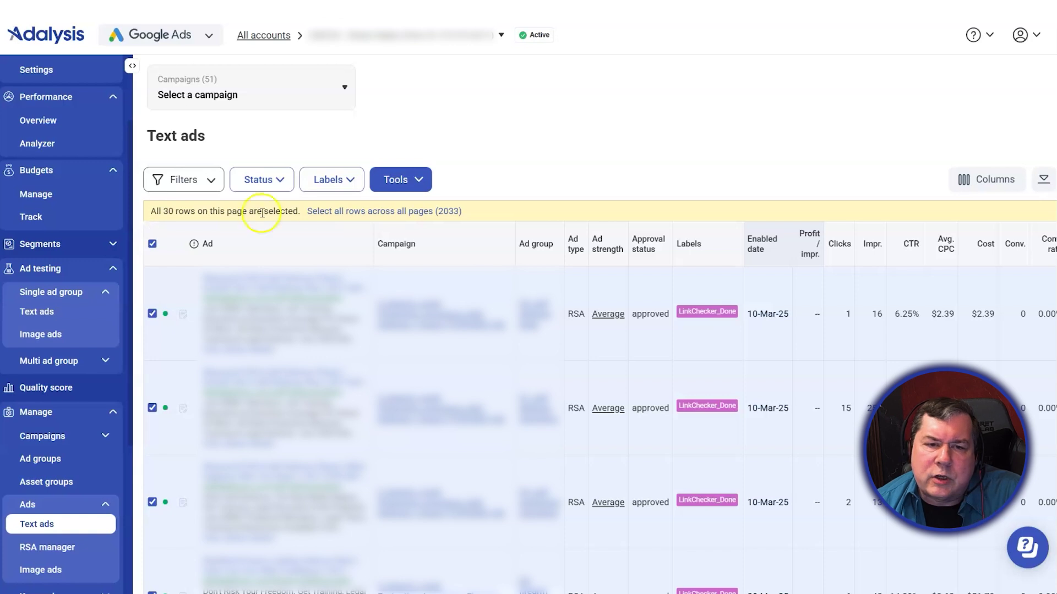
left_click(385, 178)
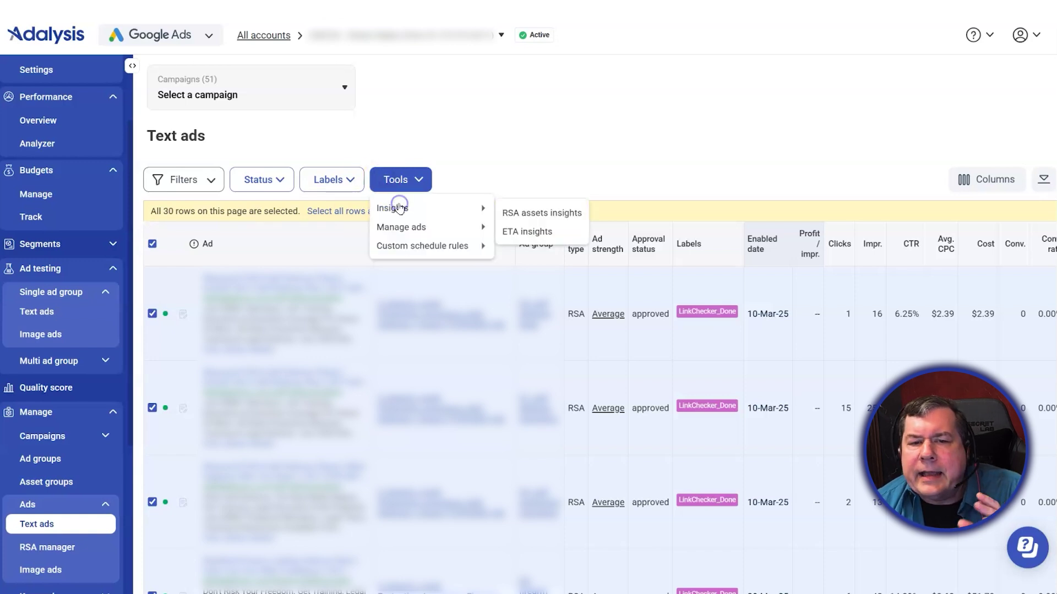
left_click(396, 229)
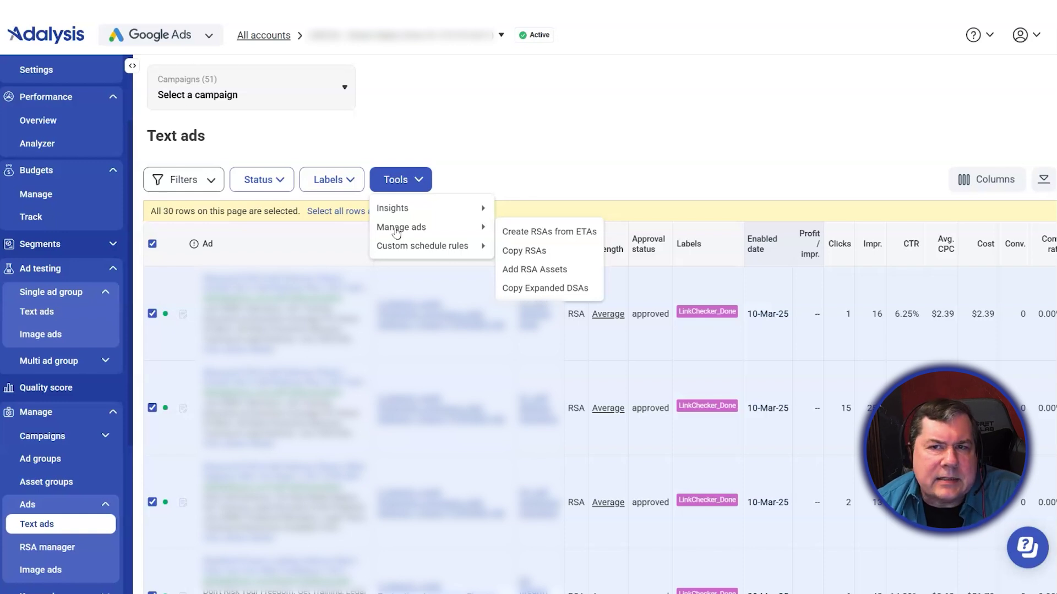
Close the ad tool options and view the search campaigns' search terms, including their campaign-level n-grams.
left_click(461, 165)
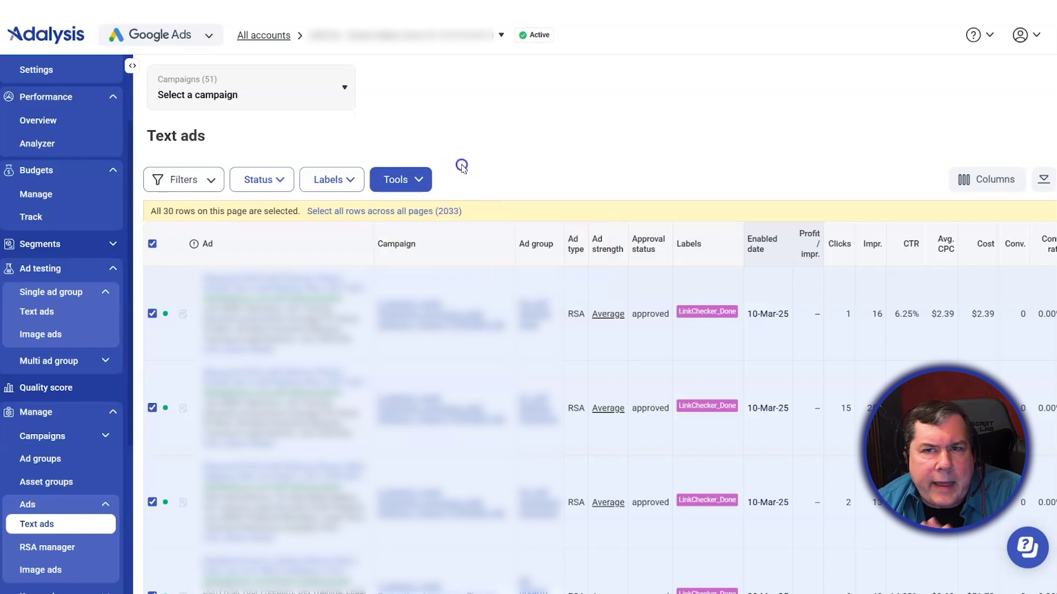
scroll(110, 401, "down", 4)
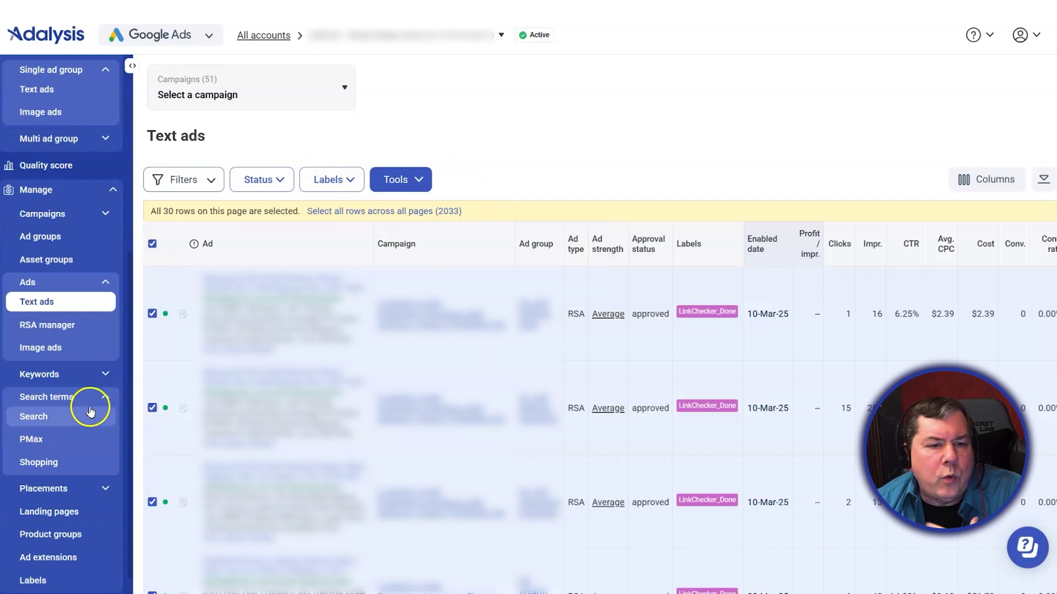
left_click(61, 428)
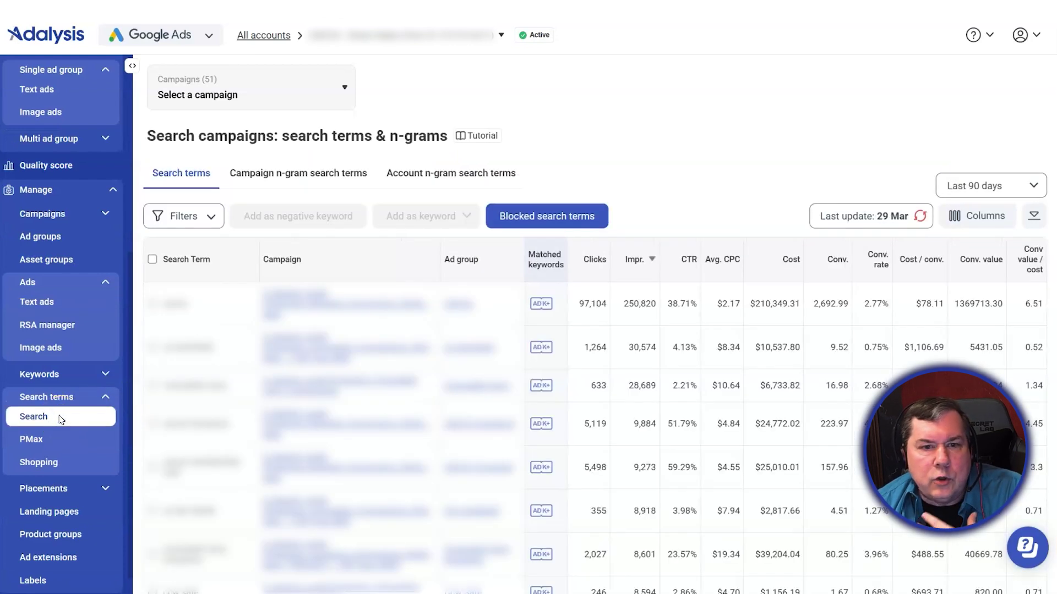
left_click(333, 171)
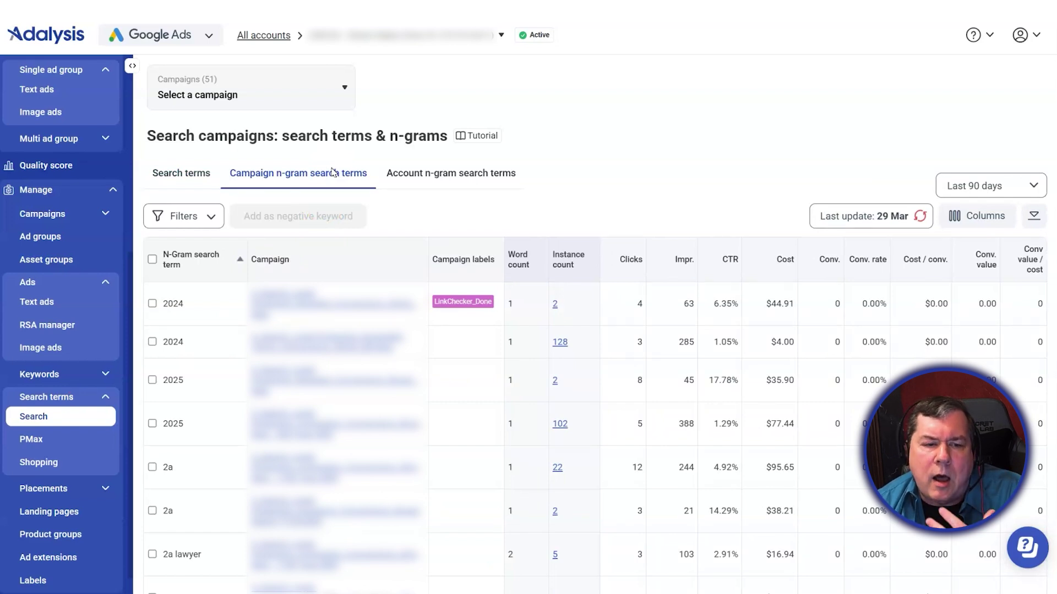
View the search terms of the PMax campaigns and sort them by impressions, highest first.
left_click(65, 440)
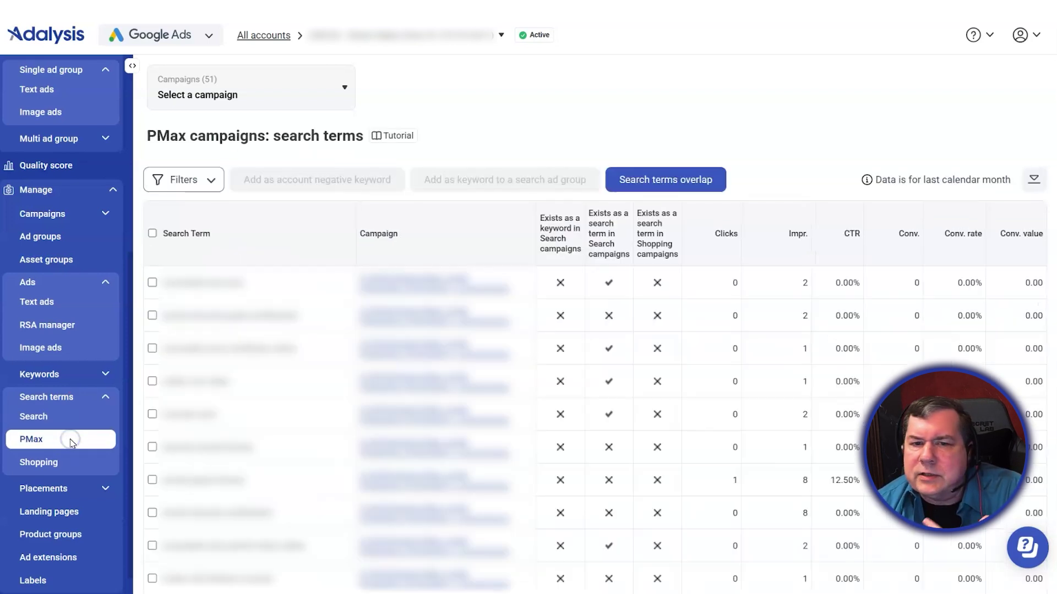
left_click(792, 233)
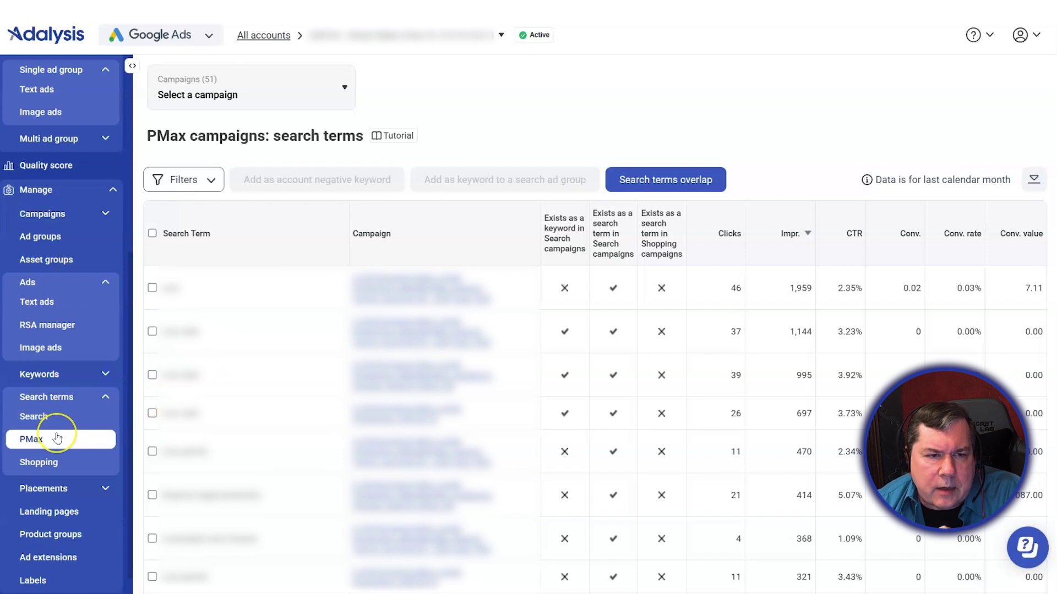
Return to the account's audit alerts overview.
scroll(57, 439, "up", 6)
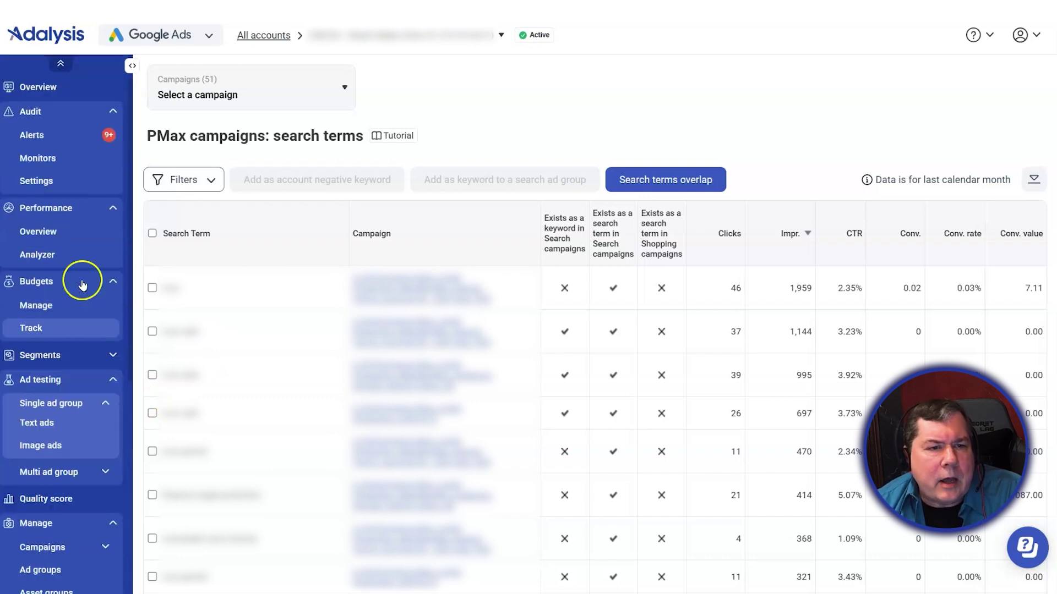
left_click(63, 138)
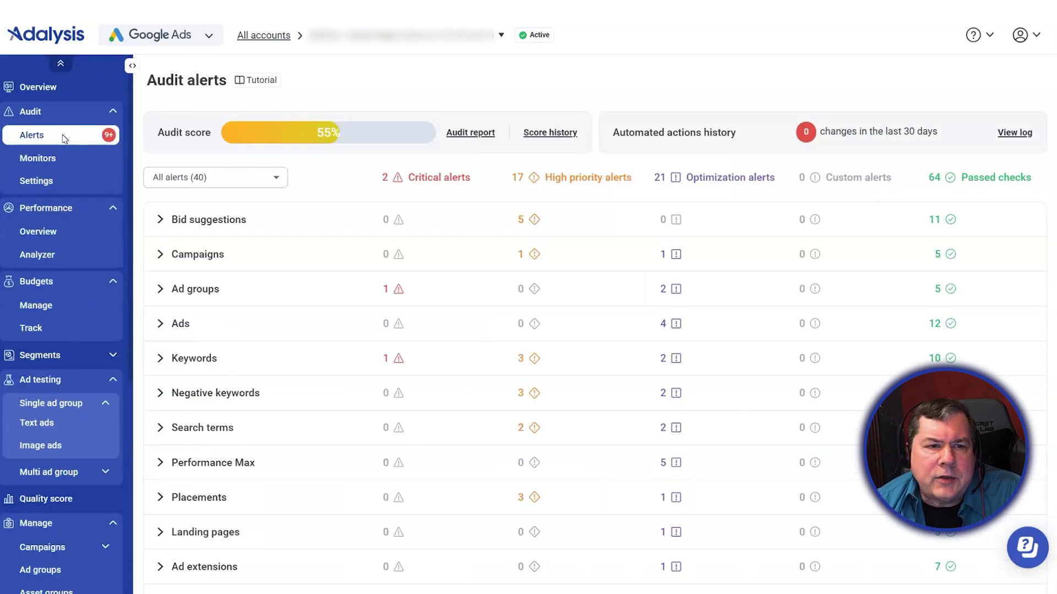